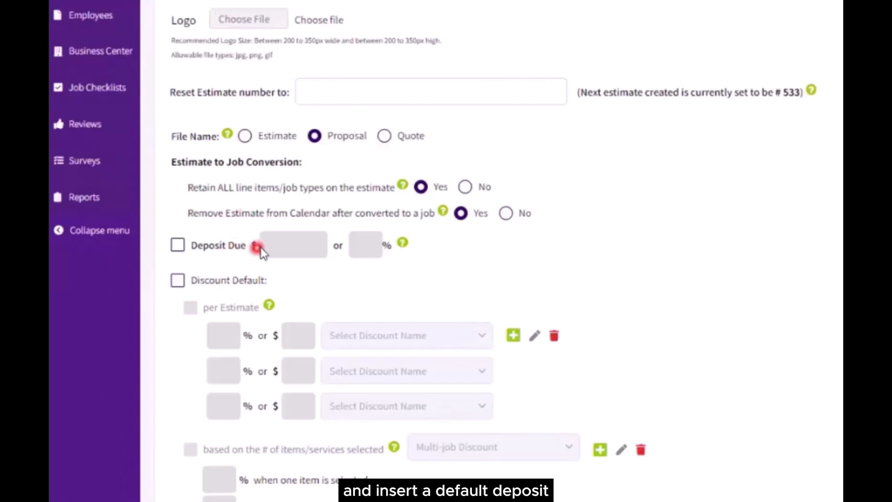
Enable a default deposit of 25% in the estimate format settings and save the update.
{"action": "left_click", "coordinate": [364, 245]}
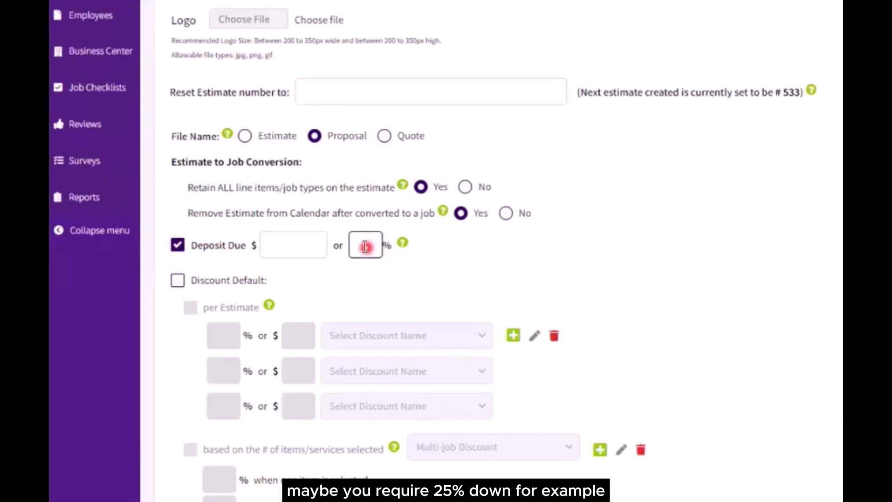
{"action": "left_click", "coordinate": [362, 243]}
{"action": "type", "text": "25"}
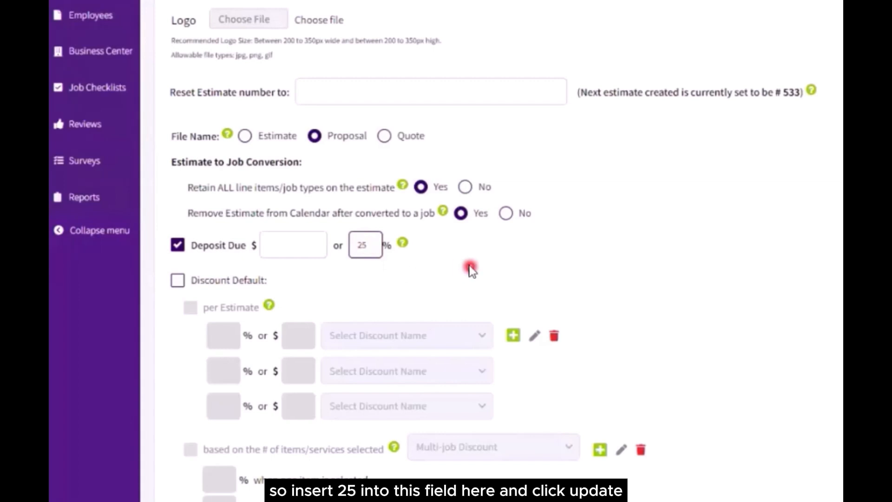
{"action": "left_click", "coordinate": [830, 59]}
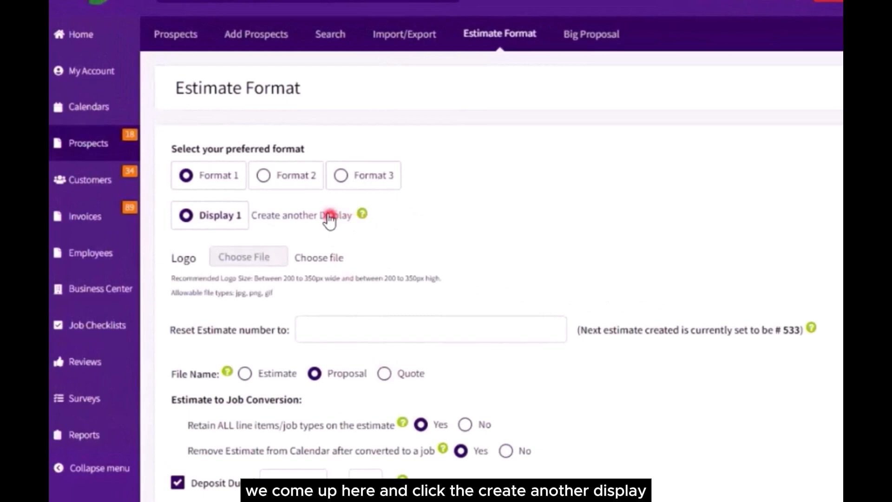
Create another estimate display named With Deposit, applied to all customer and prospect types and not set as default.
{"action": "left_click", "coordinate": [329, 217]}
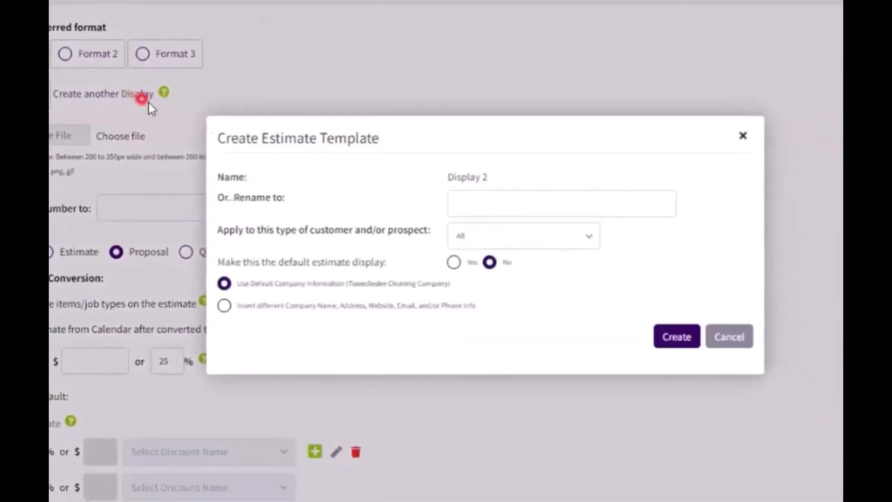
{"action": "left_click", "coordinate": [686, 327]}
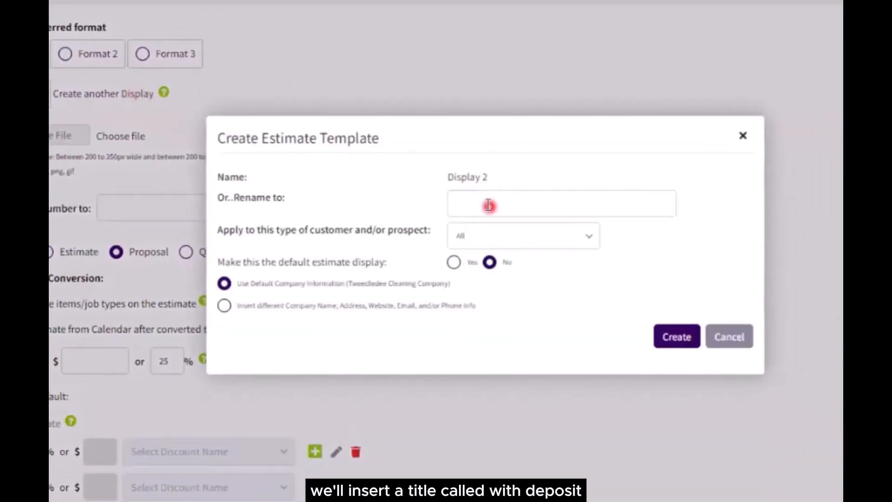
{"action": "type", "text": "W"}
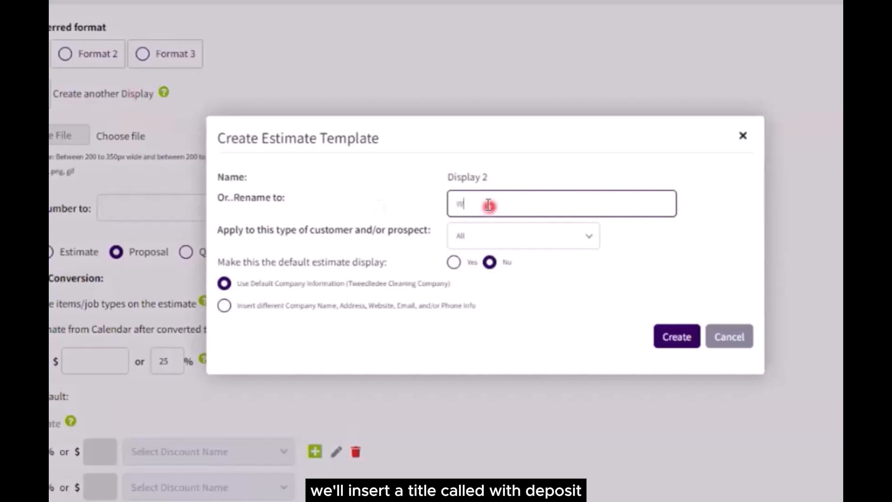
{"action": "type", "text": "ith Deposit"}
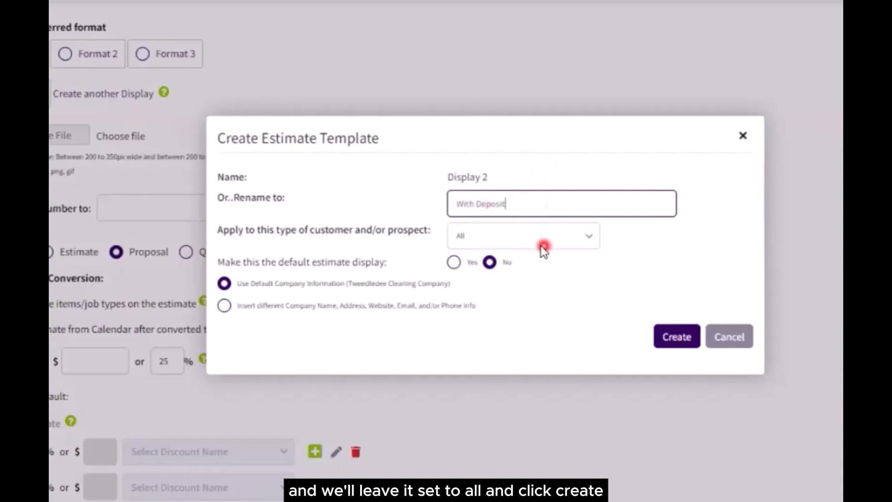
{"action": "left_click", "coordinate": [685, 344]}
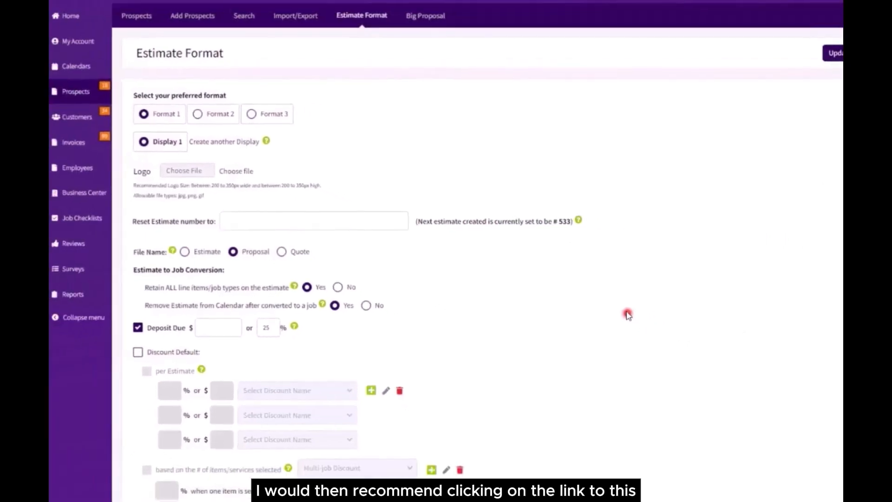
Rename Display 1 to No Deposit, turn off its Deposit Due option, and save the estimate format.
{"action": "left_click", "coordinate": [174, 146]}
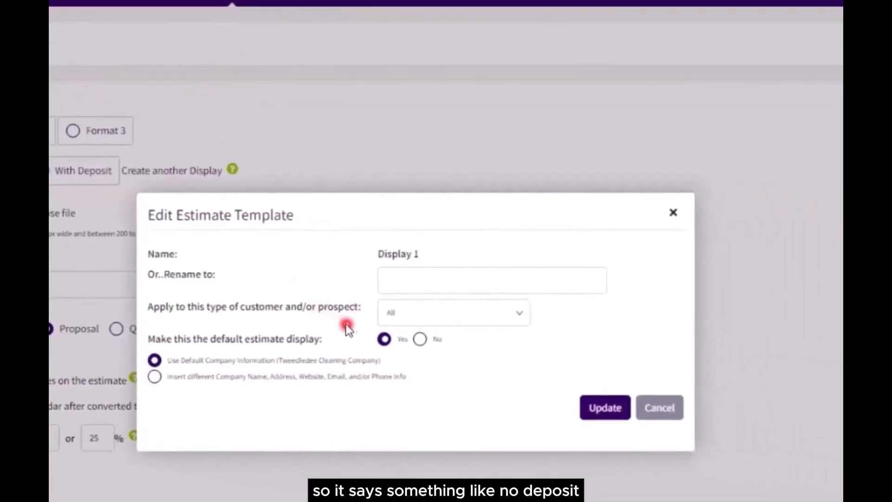
{"action": "left_click", "coordinate": [417, 278]}
{"action": "type", "text": "No Deposit"}
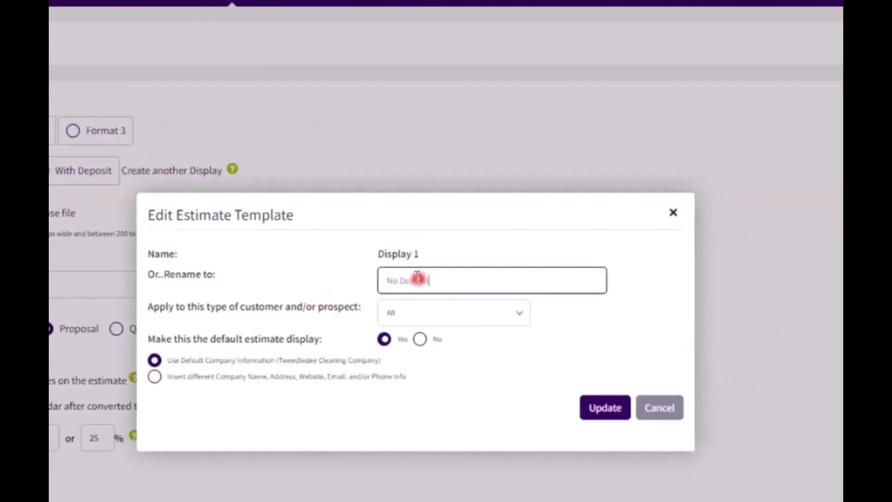
{"action": "left_click", "coordinate": [605, 407]}
{"action": "left_click", "coordinate": [168, 328]}
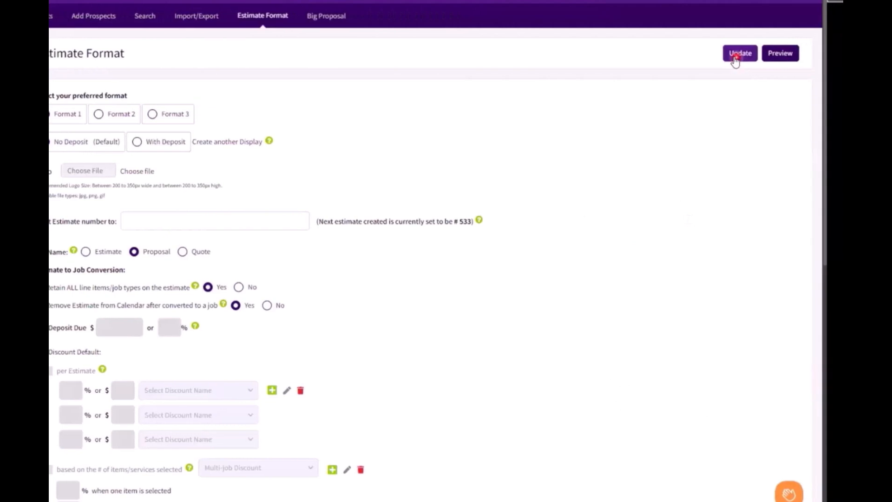
{"action": "left_click", "coordinate": [735, 56]}
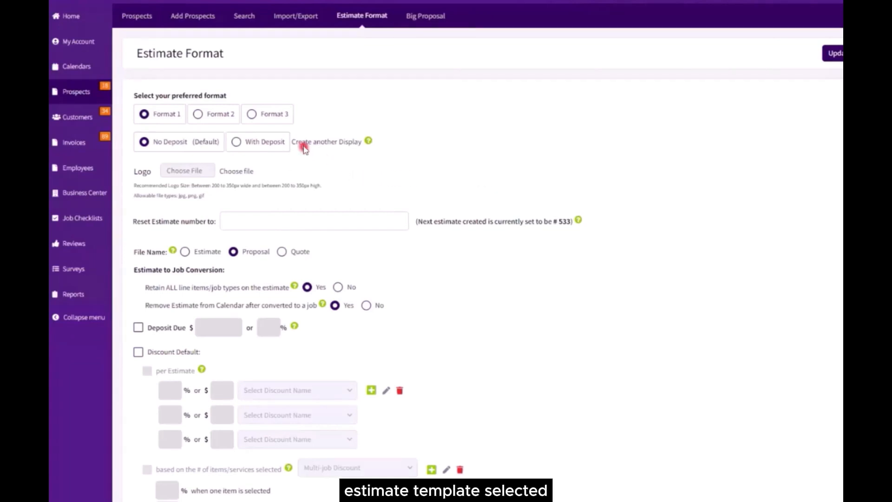
Enable Deposit Due at 25% for the With Deposit display and save the estimate format.
{"action": "left_click", "coordinate": [253, 145]}
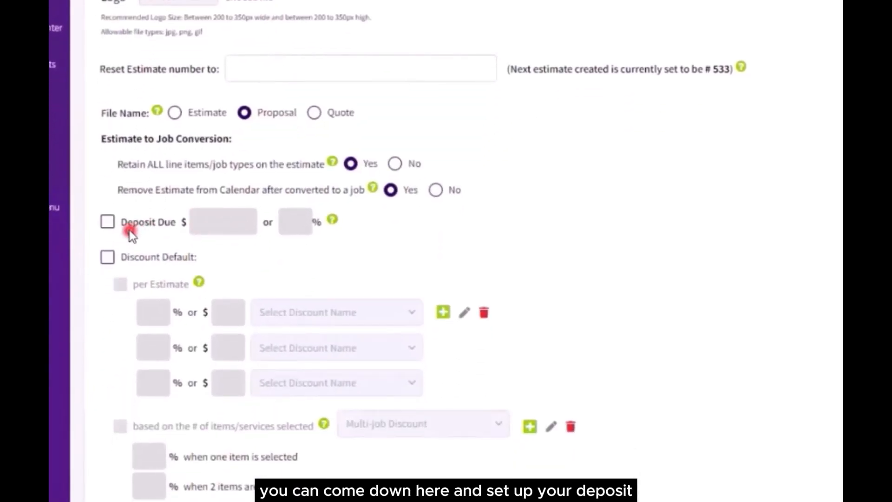
{"action": "left_click", "coordinate": [107, 222]}
{"action": "left_click", "coordinate": [293, 222]}
{"action": "type", "text": "25"}
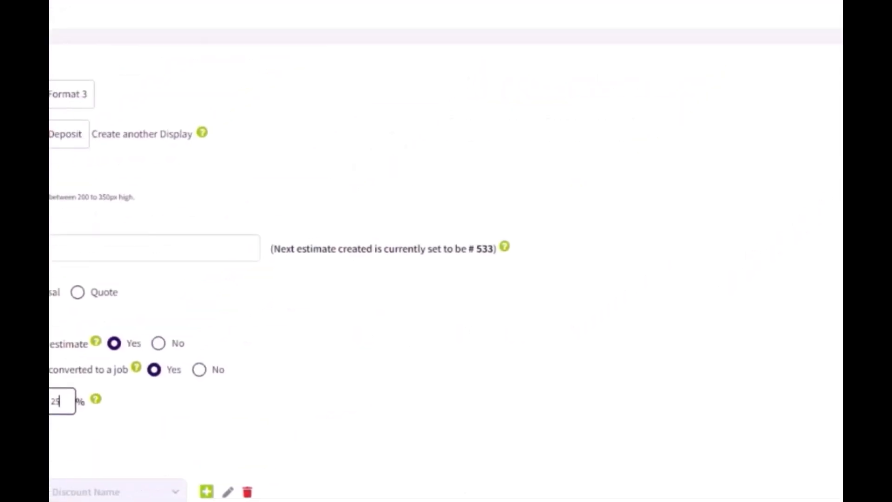
{"action": "left_click", "coordinate": [734, 117]}
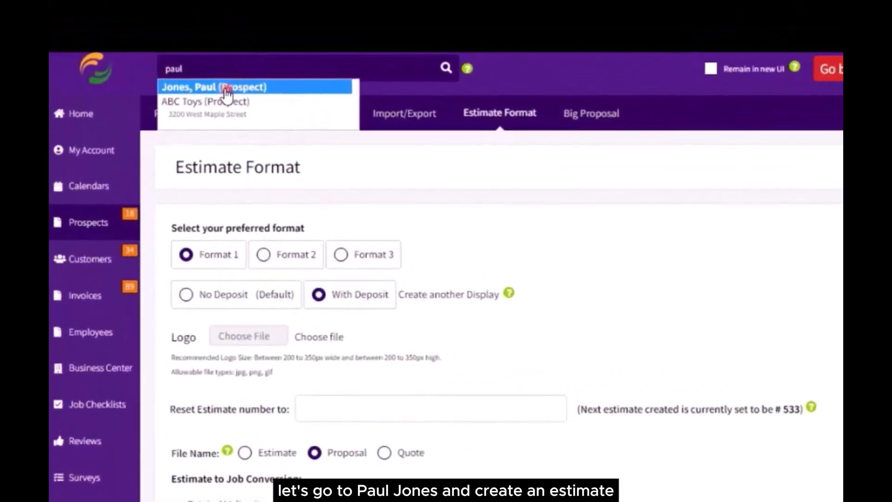
Open the individual prospect's record and start a new estimate with Window Cleaning at an amount of $150.
{"action": "left_click", "coordinate": [195, 41]}
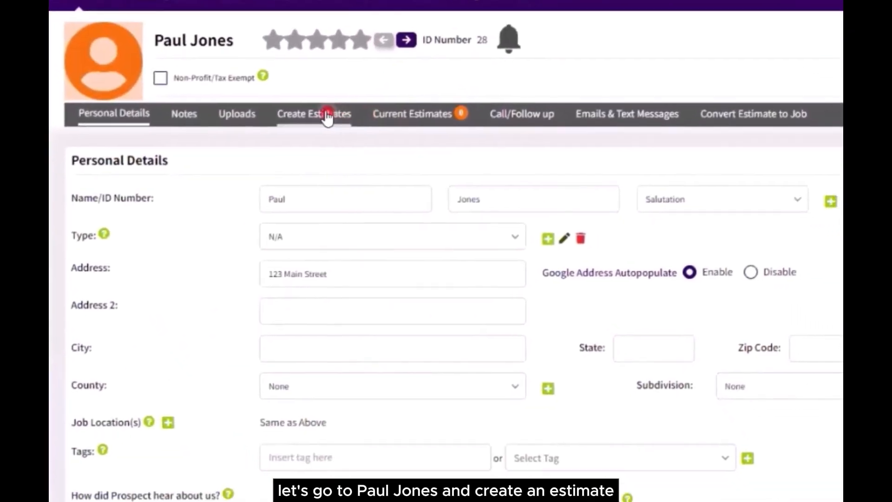
{"action": "left_click", "coordinate": [422, 233]}
{"action": "left_click", "coordinate": [290, 299]}
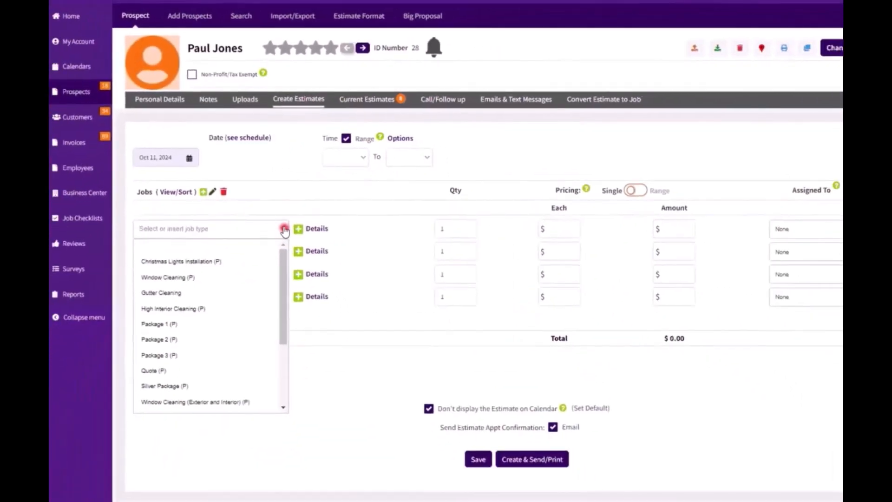
{"action": "type", "text": "win"}
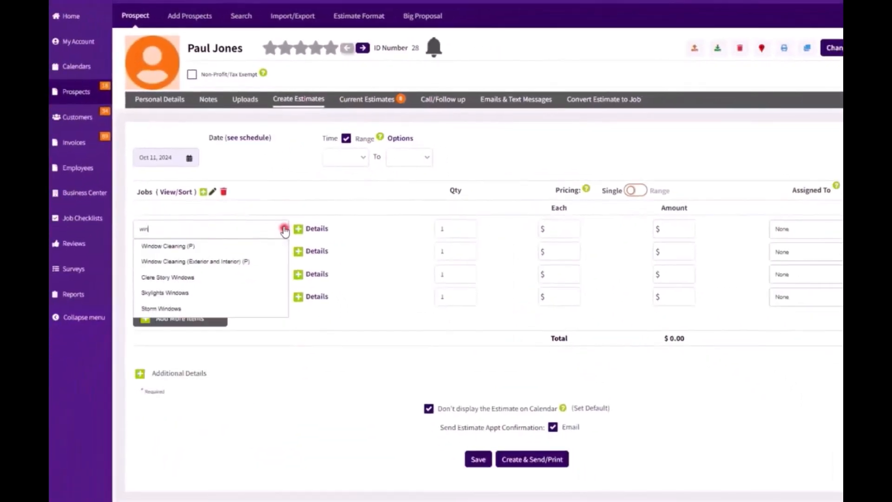
{"action": "key", "text": "Return"}
{"action": "left_click", "coordinate": [674, 230]}
{"action": "type", "text": "150"}
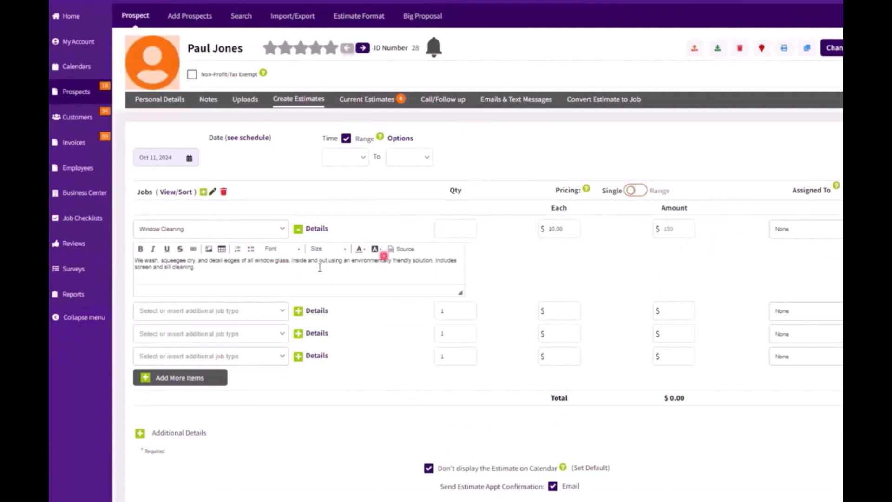
Add Pressure Washing at an amount of $350 as the second job and create the estimate.
{"action": "left_click", "coordinate": [283, 314]}
{"action": "type", "text": "pre"}
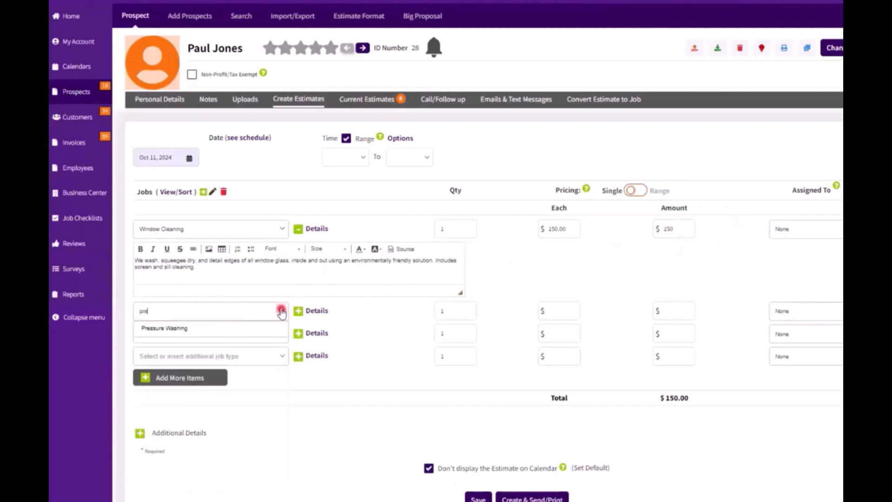
{"action": "key", "text": "Return"}
{"action": "left_click", "coordinate": [677, 308]}
{"action": "type", "text": "350"}
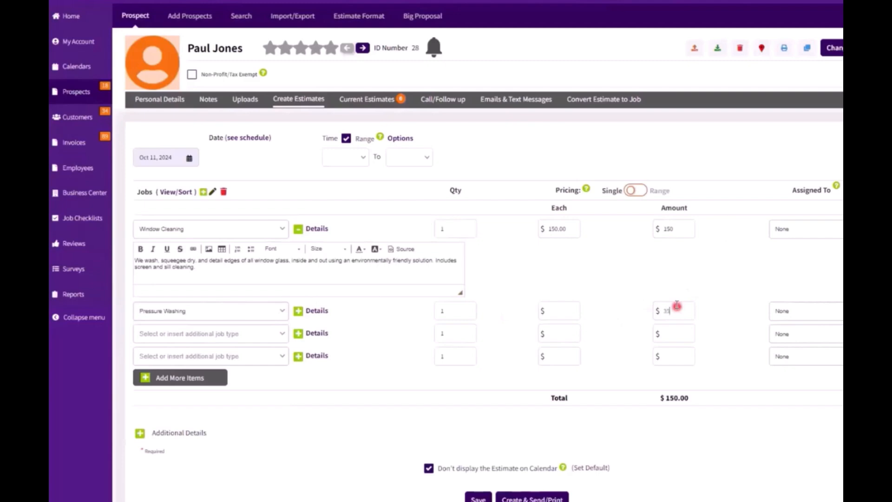
{"action": "left_click", "coordinate": [628, 281]}
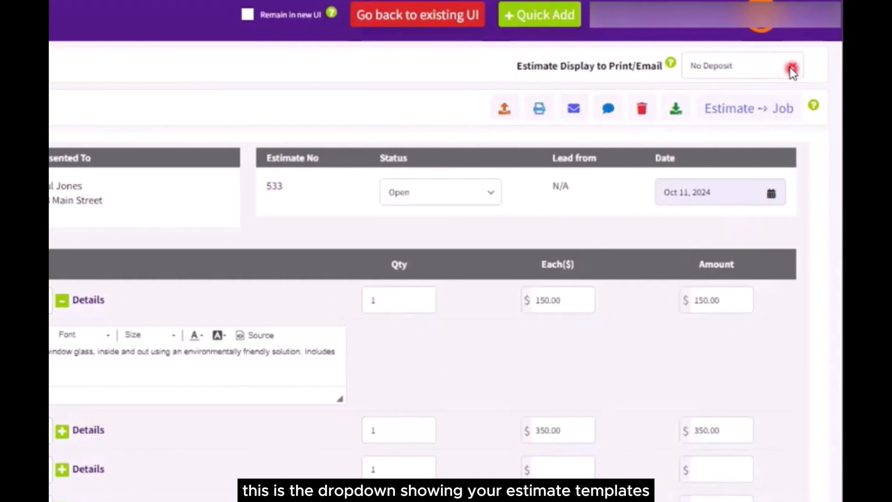
Switch the estimate's print/email display to With Deposit and check the deposit line below the total.
{"action": "left_click", "coordinate": [792, 69]}
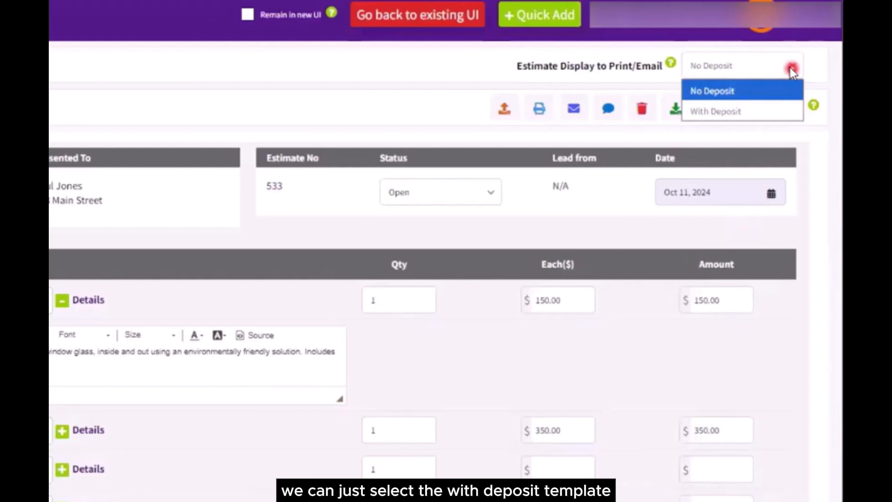
{"action": "left_click", "coordinate": [754, 112]}
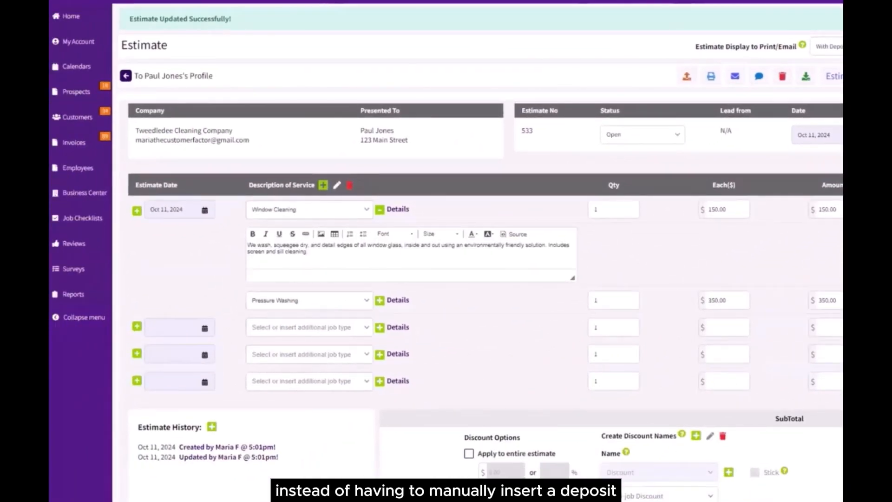
{"action": "scroll", "coordinate": [820, 149], "scroll_direction": "down", "scroll_amount": 5}
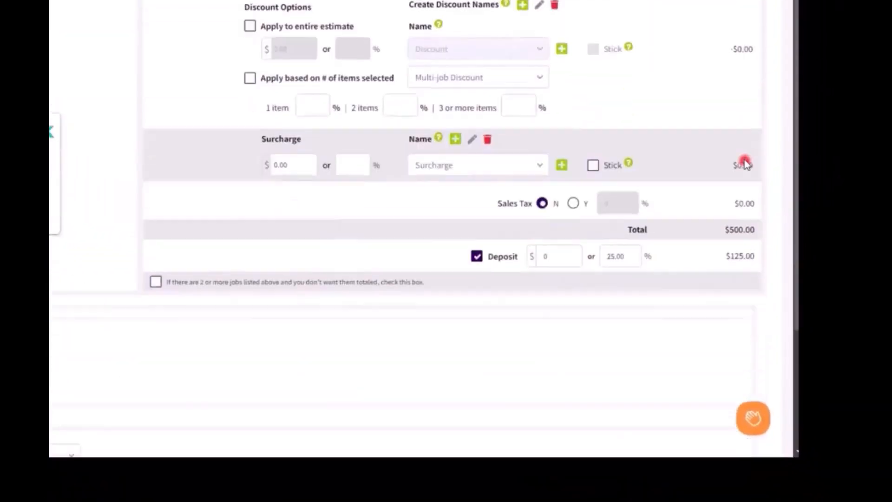
{"action": "scroll", "coordinate": [745, 164], "scroll_direction": "down", "scroll_amount": 2}
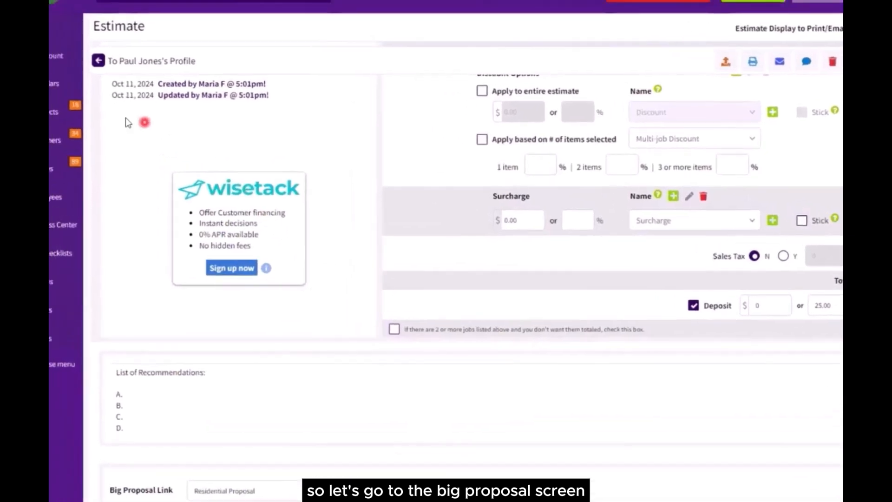
Open the Big Proposal settings and set the credit card button on the Residential Proposal's last page to Yes.
{"action": "mouse_move", "coordinate": [54, 115]}
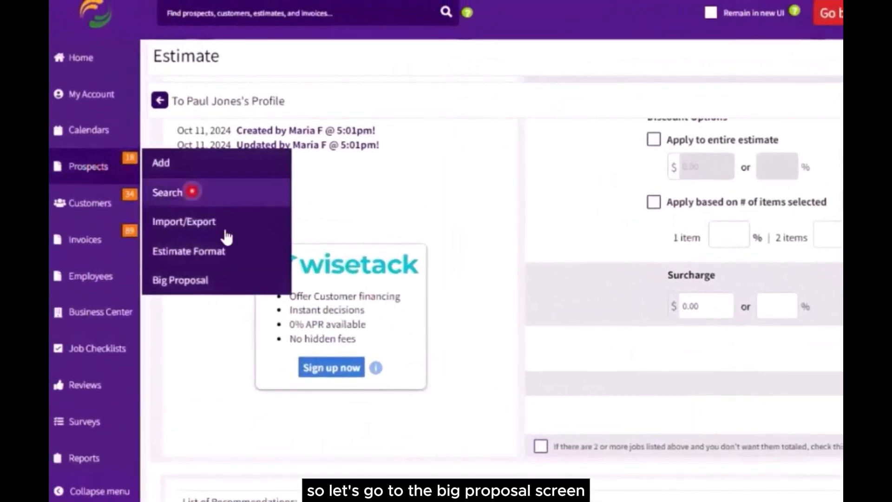
{"action": "left_click", "coordinate": [201, 280]}
{"action": "left_click", "coordinate": [602, 286]}
{"action": "scroll", "coordinate": [325, 284], "scroll_direction": "down", "scroll_amount": 3}
{"action": "scroll", "coordinate": [325, 284], "scroll_direction": "down", "scroll_amount": 5}
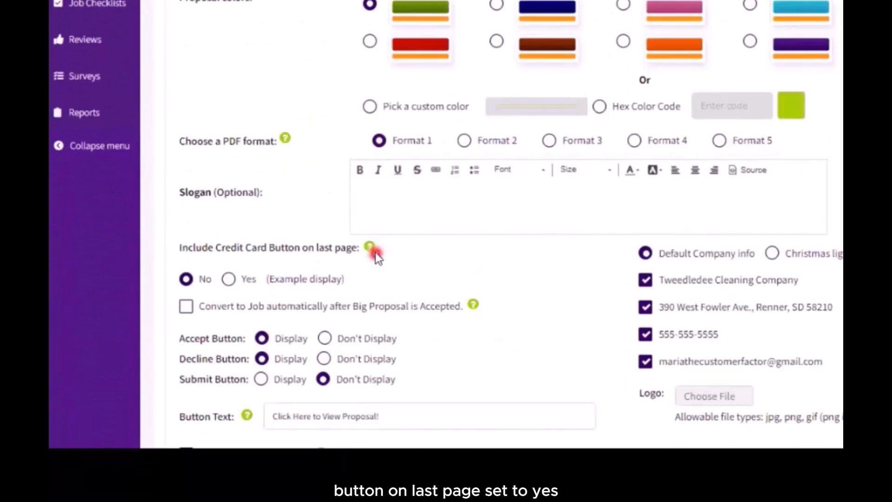
{"action": "left_click", "coordinate": [229, 280]}
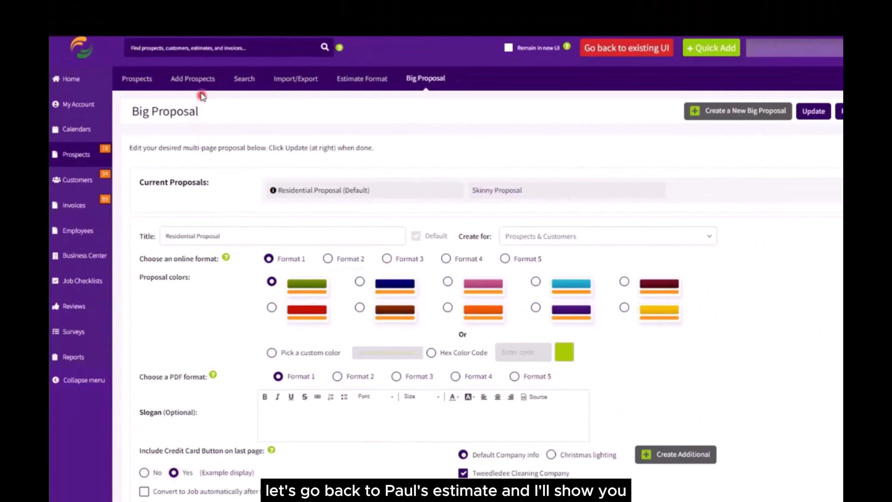
Find the same prospect again, reopen the window cleaning and pressure washing estimate, and open its email form.
{"action": "left_click", "coordinate": [189, 48]}
{"action": "type", "text": "paul"}
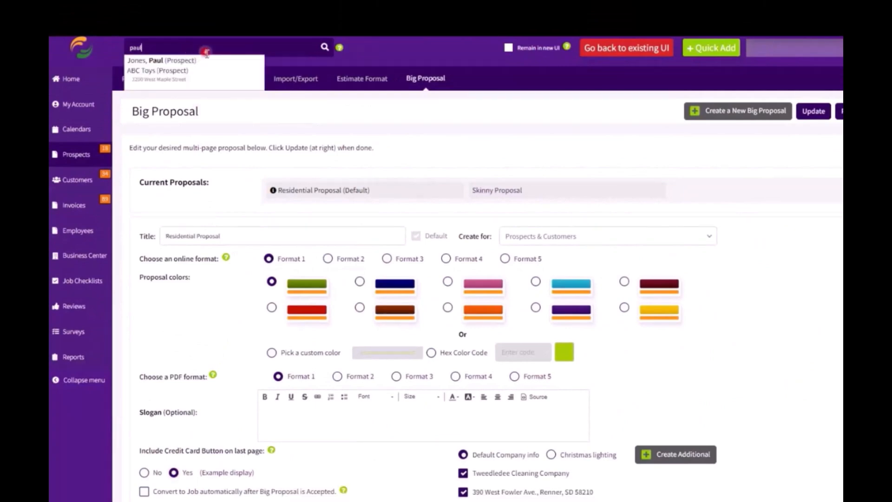
{"action": "left_click", "coordinate": [208, 60]}
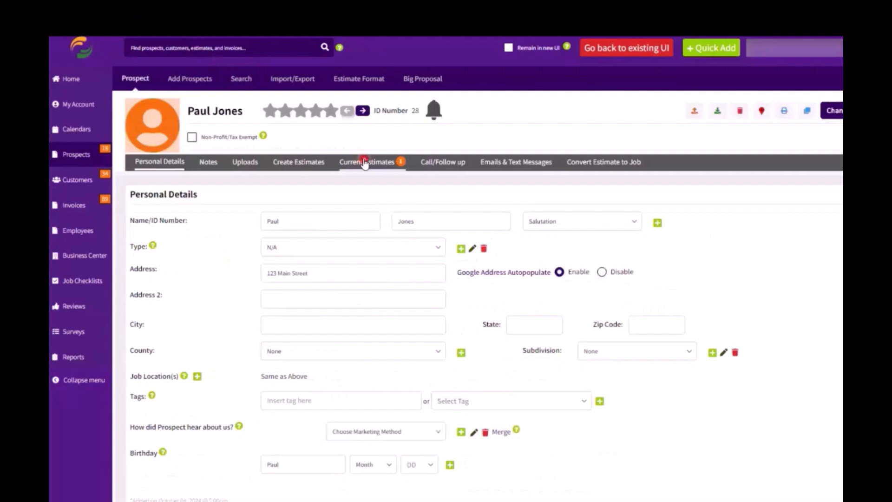
{"action": "left_click", "coordinate": [365, 163]}
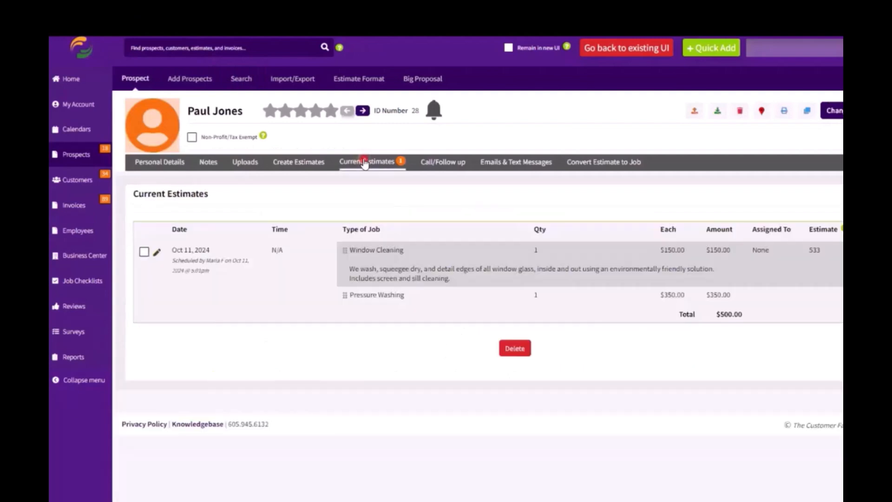
{"action": "left_click", "coordinate": [763, 250]}
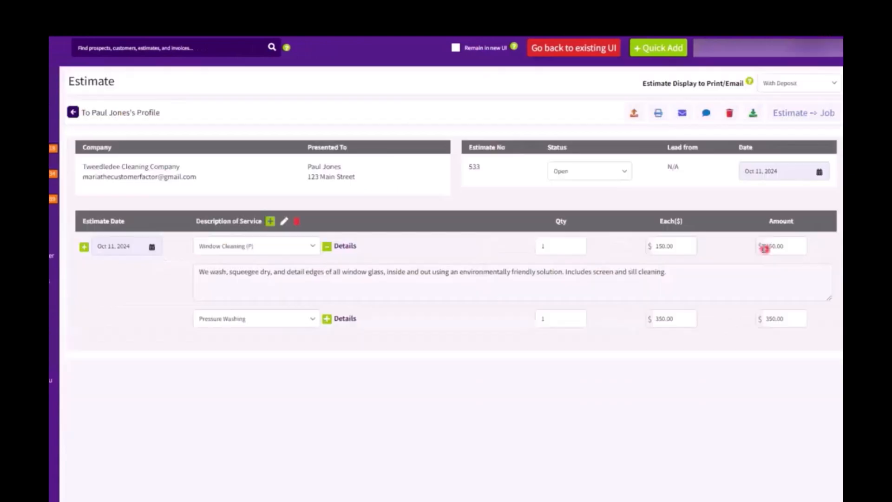
{"action": "left_click", "coordinate": [682, 113]}
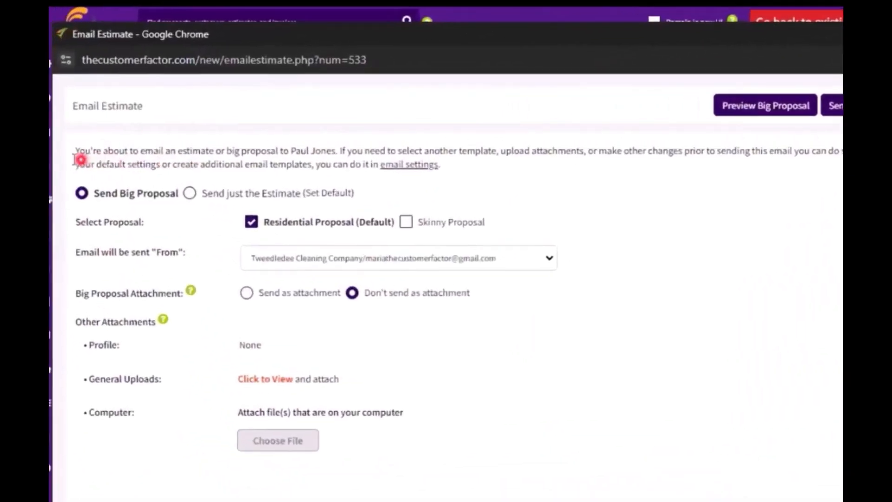